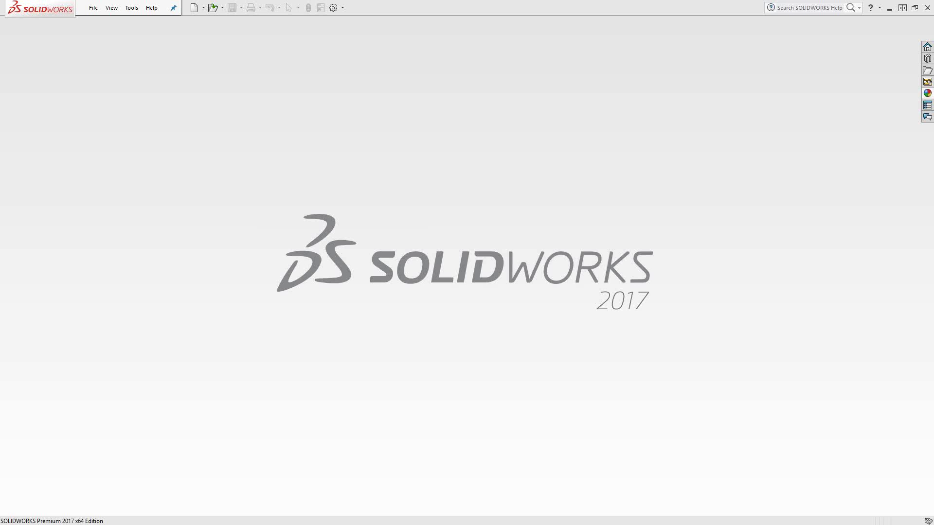
- Start a new Milling-STL CAM-Part from the Tools > SolidCAM > New menu
click(132, 9)
mouse_move(179, 45)
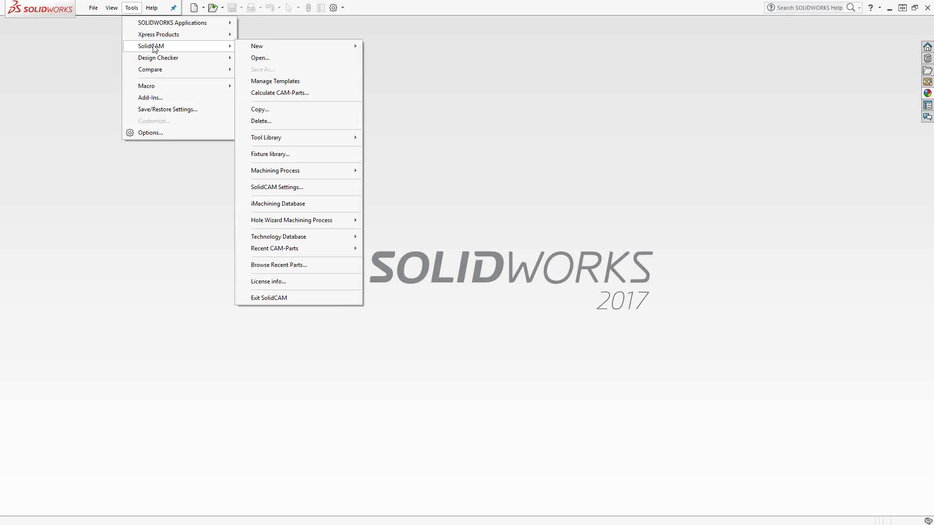
mouse_move(282, 47)
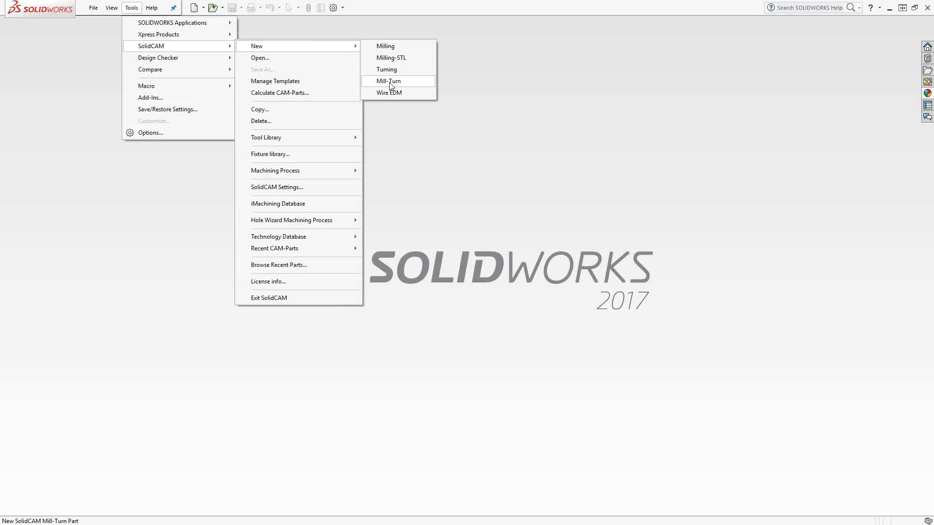
click(398, 59)
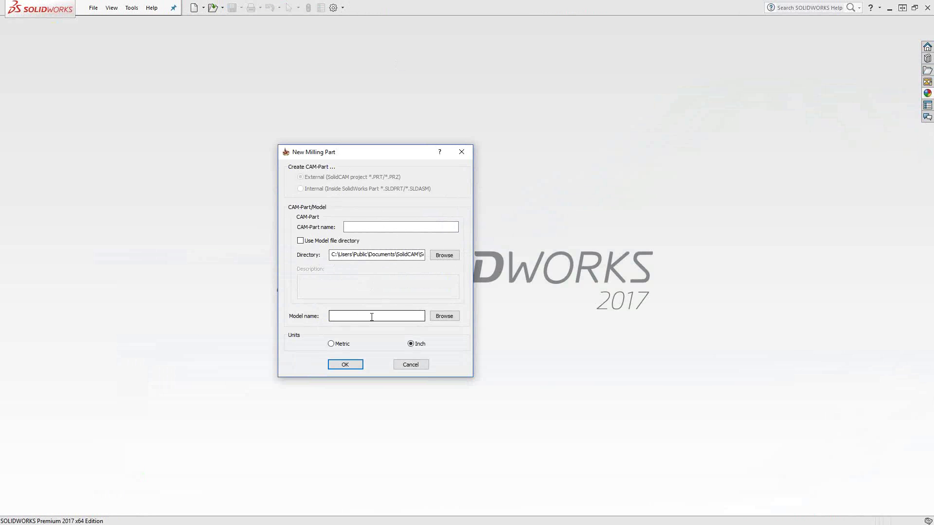
- Load Baby_Groot from E:\...\STL Machining as the model file for the new part
click(444, 316)
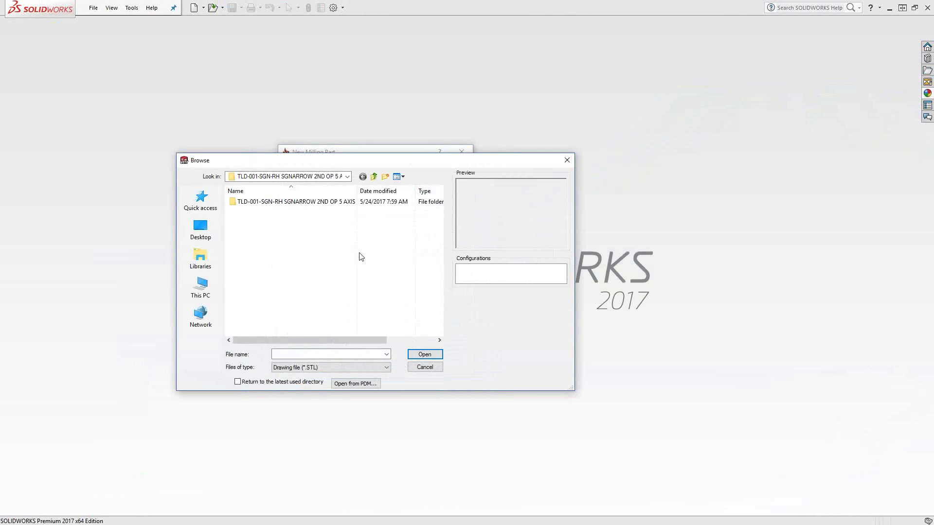
click(204, 291)
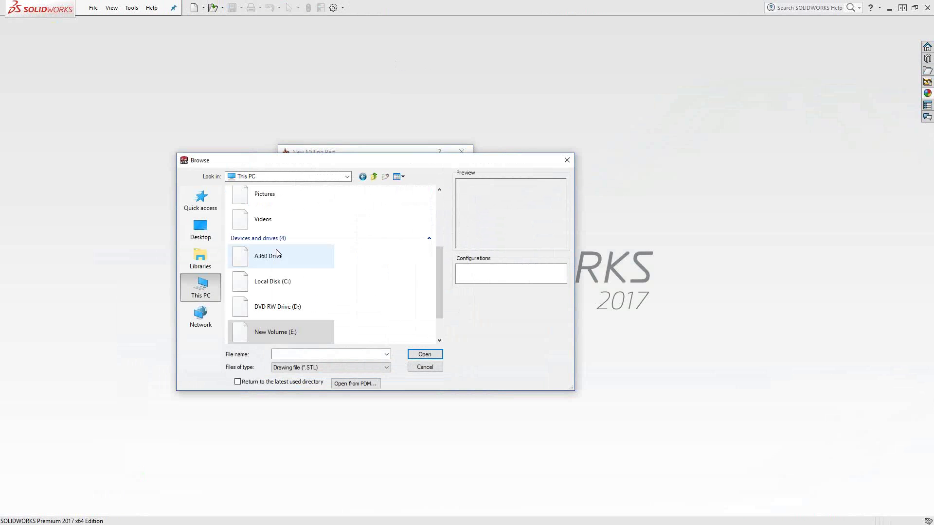
scroll(284, 287, down, 2)
double_click(276, 296)
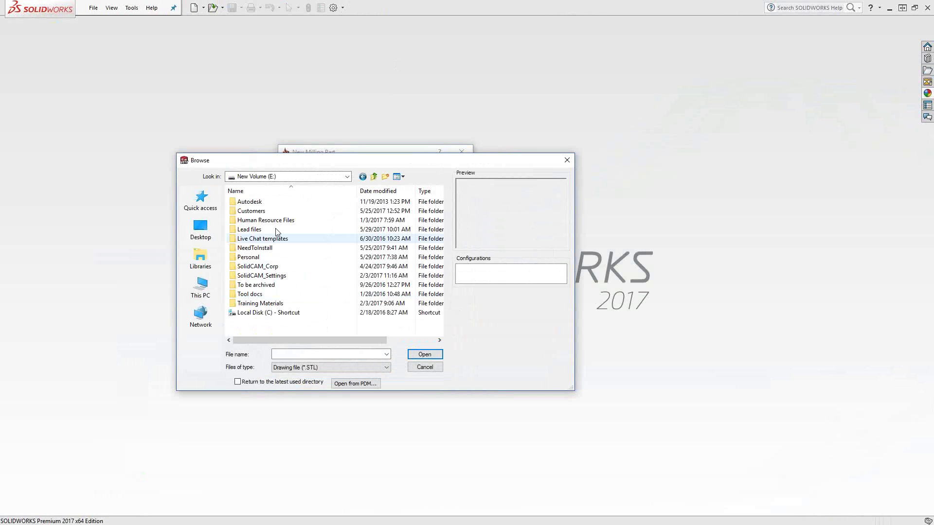
double_click(265, 303)
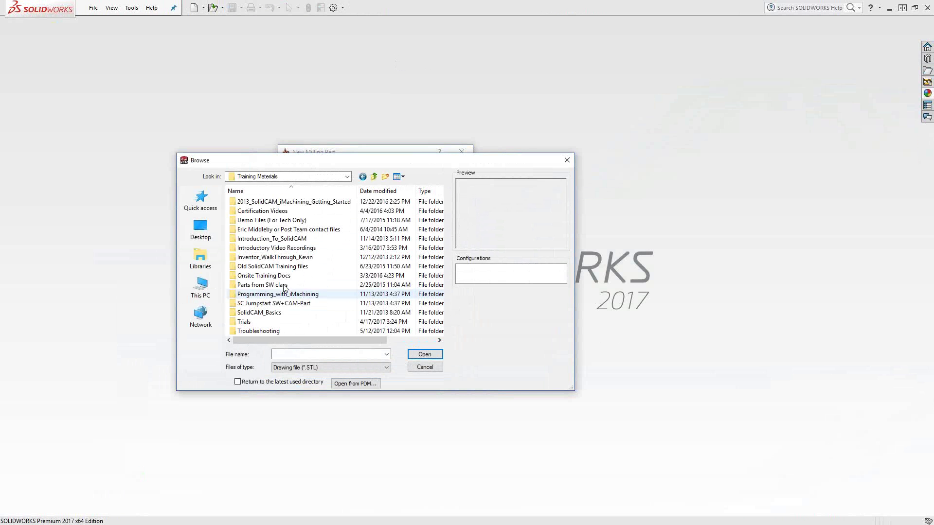
double_click(292, 247)
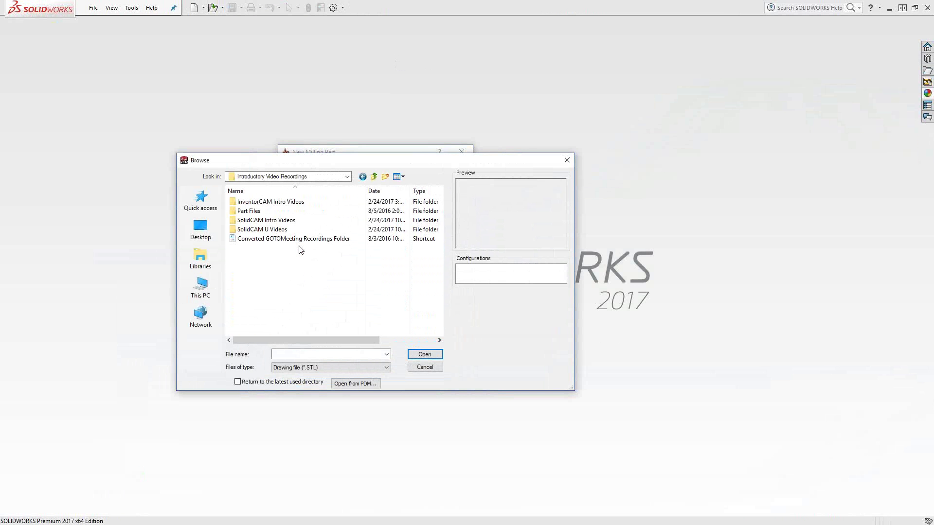
double_click(248, 211)
double_click(256, 204)
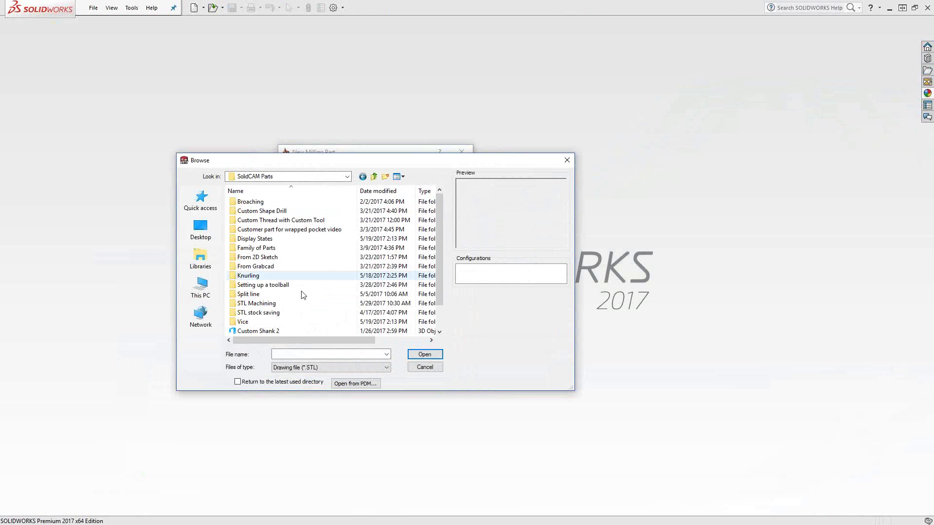
double_click(258, 306)
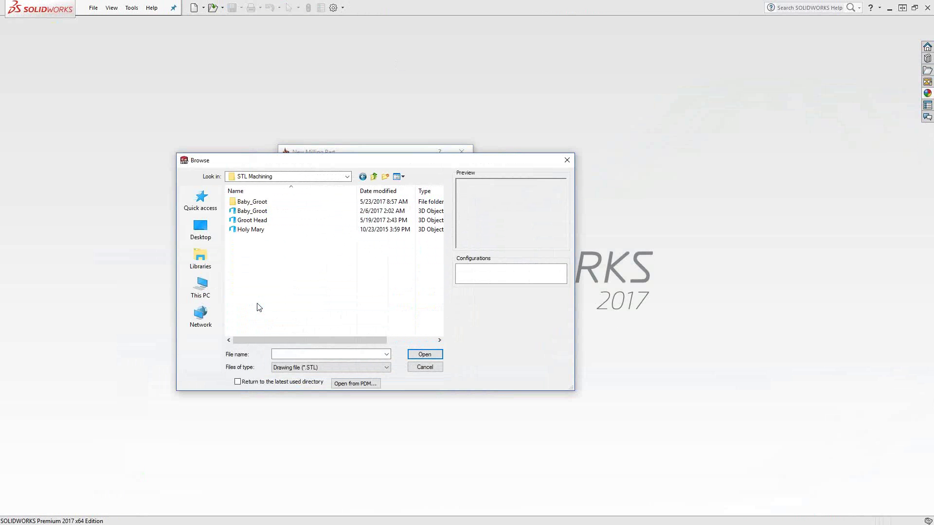
click(259, 214)
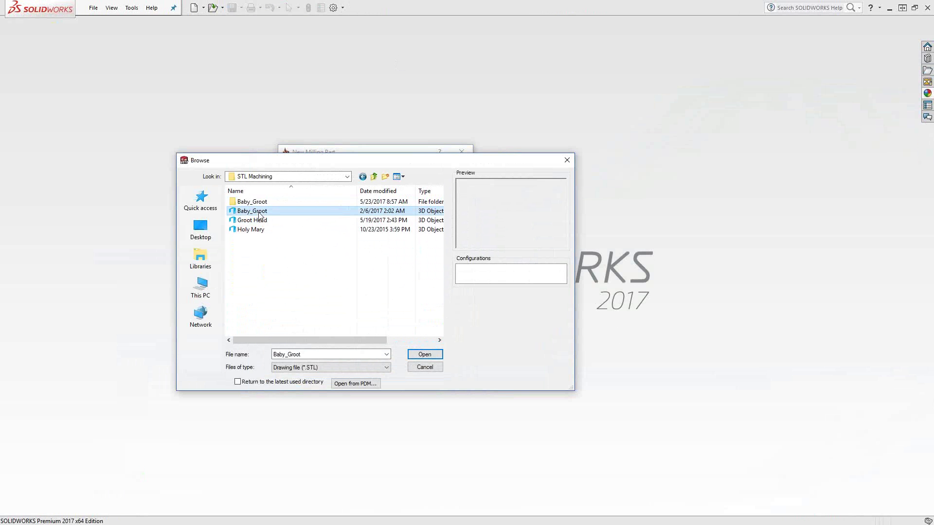
click(424, 355)
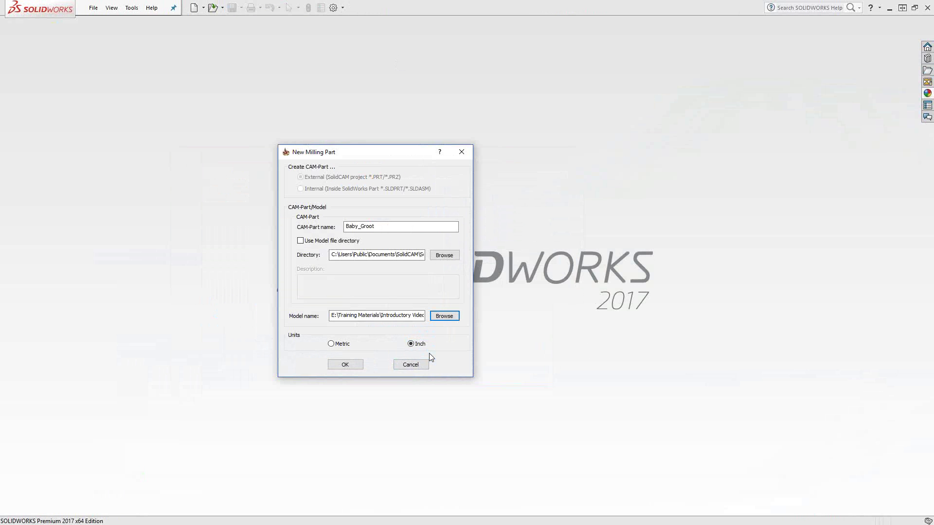
- Turn on Use Model file directory so the CAM-Part is stored beside the model
click(300, 241)
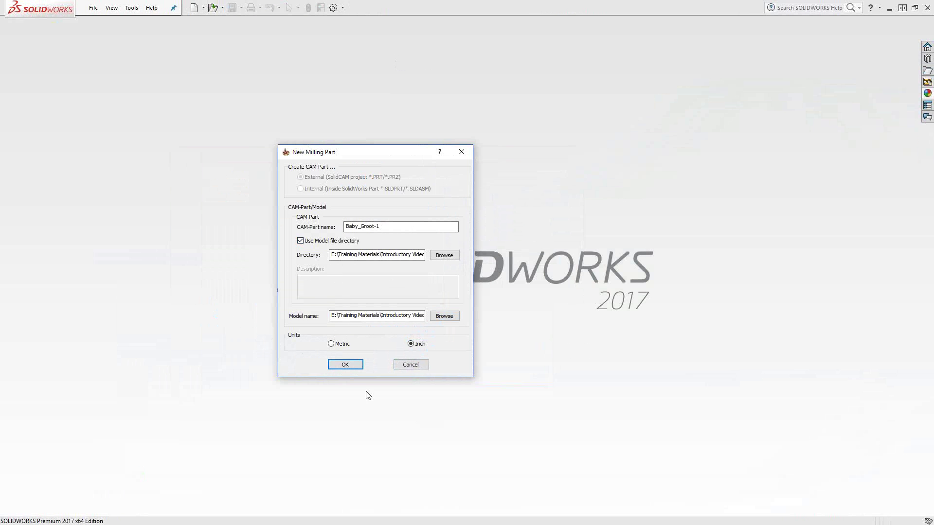
- Cancel the new part and reopen the recent BABY_GROOT.prz CAM-Part
click(414, 369)
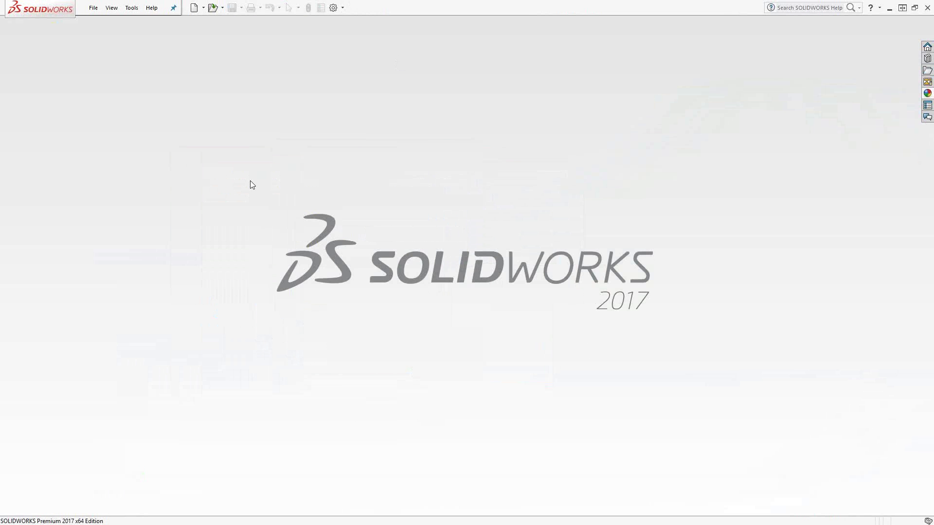
click(130, 8)
mouse_move(149, 50)
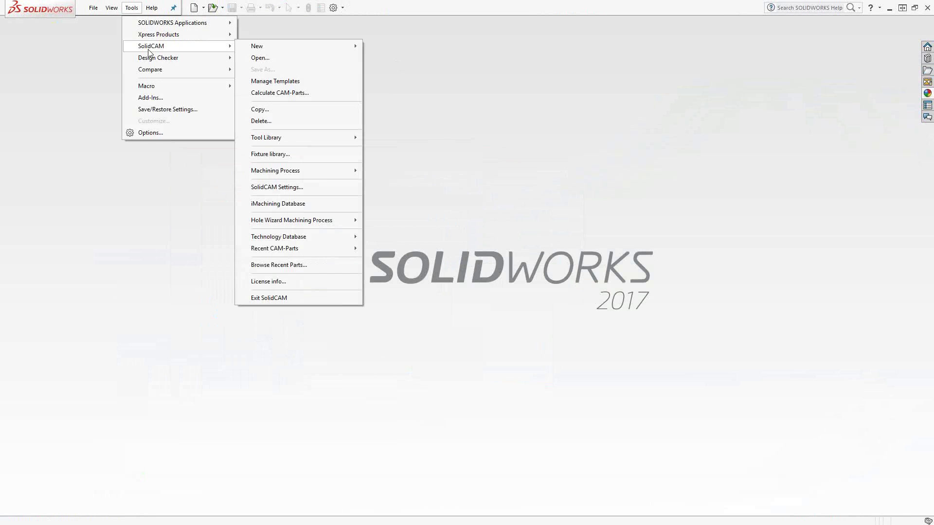
mouse_move(316, 251)
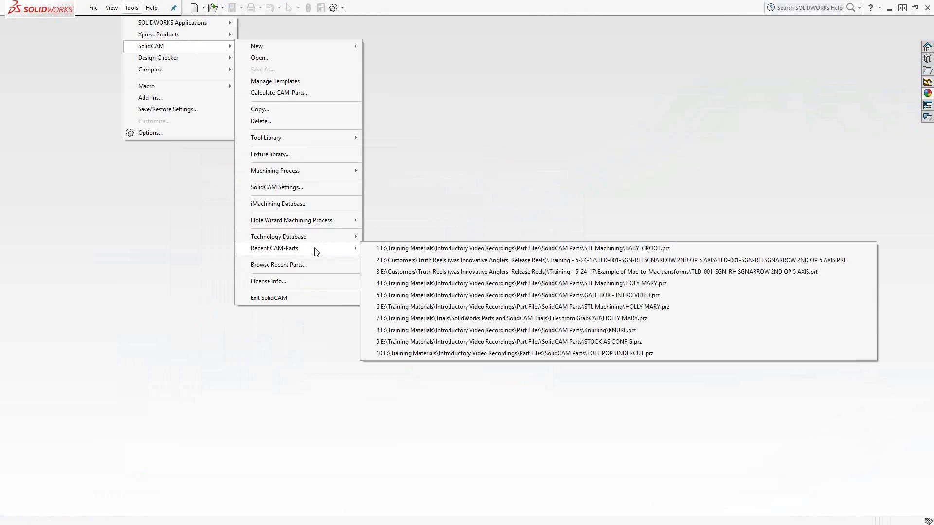
click(394, 250)
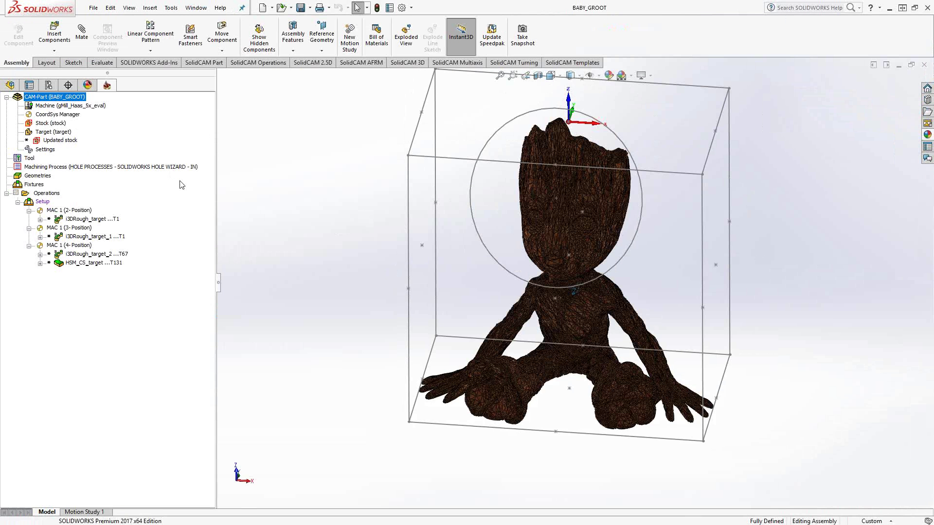
- Add a coordinate system on a face of the Groot model, then flip it to the opposite direction
click(55, 116)
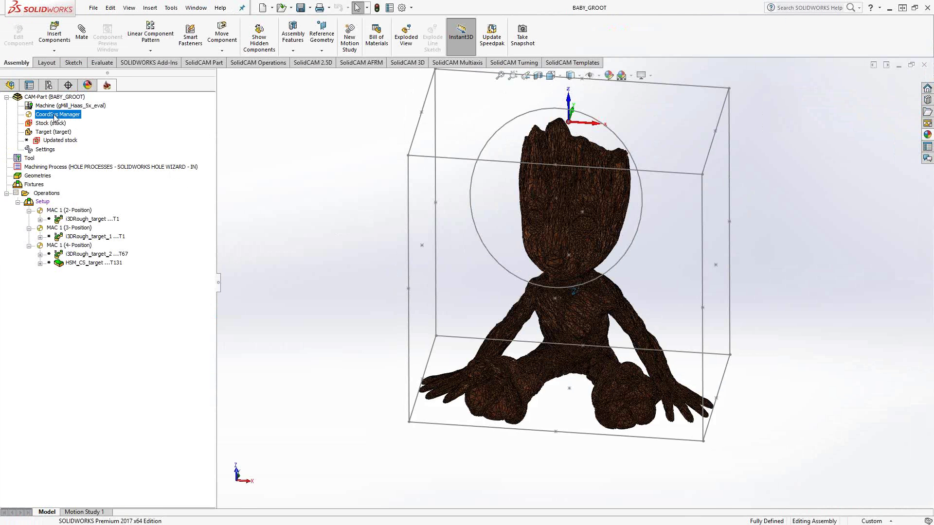
double_click(55, 116)
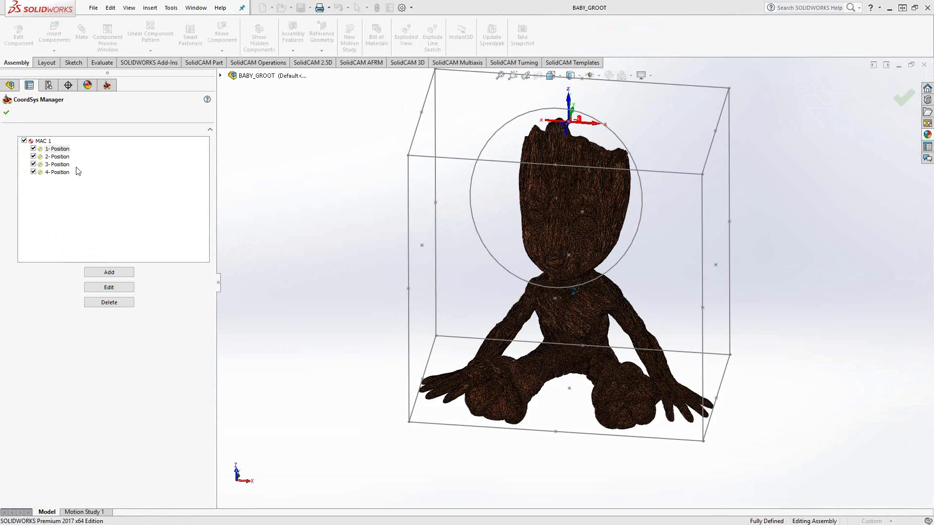
click(110, 274)
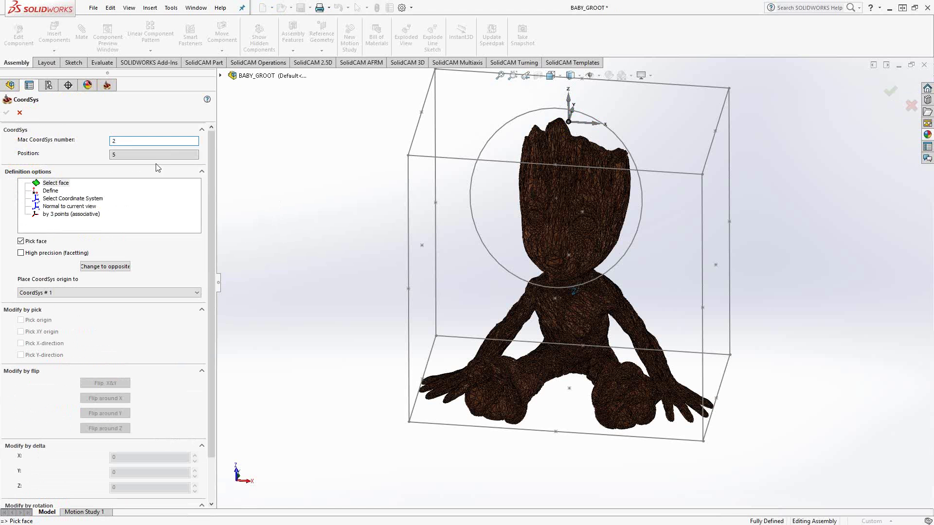
click(127, 155)
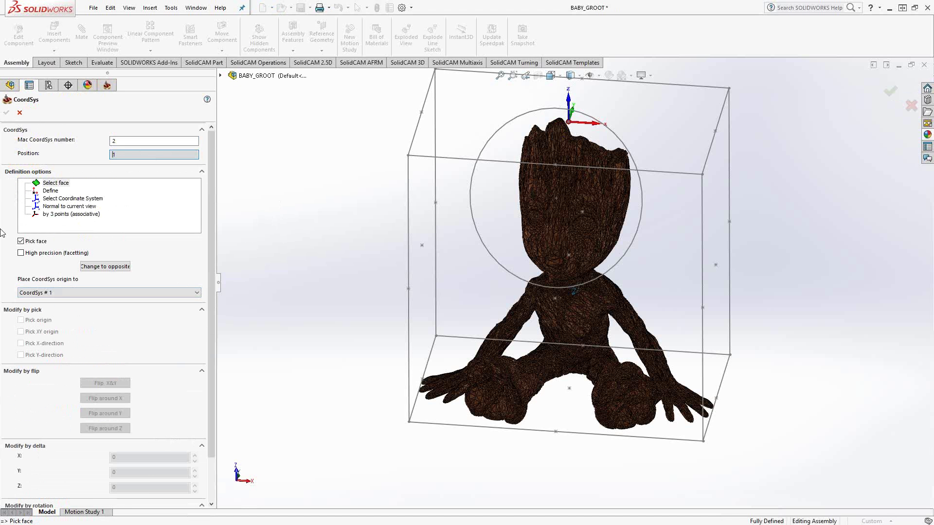
click(563, 395)
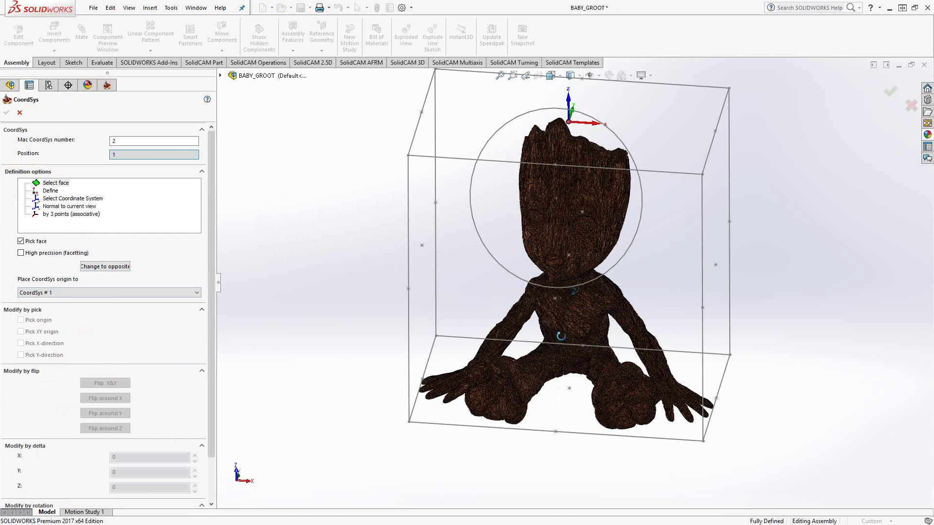
middle_drag(561, 336, 551, 384)
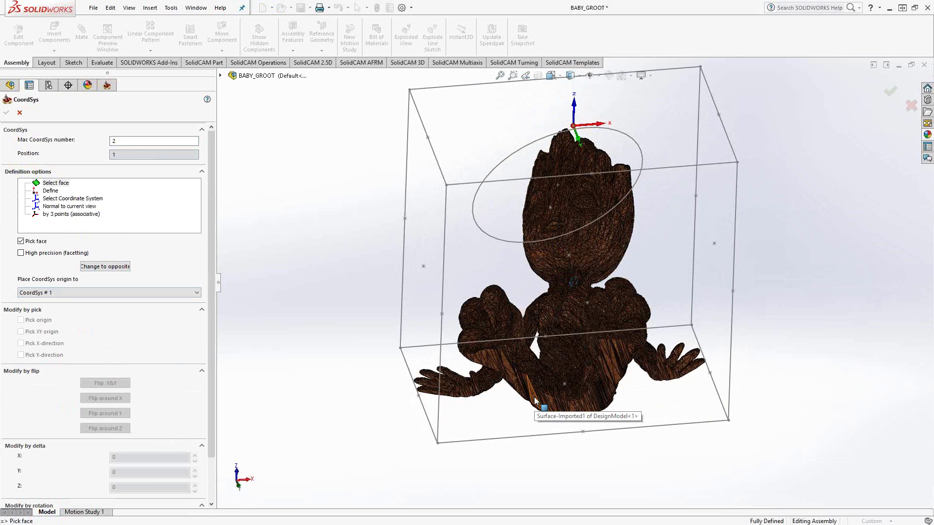
click(107, 266)
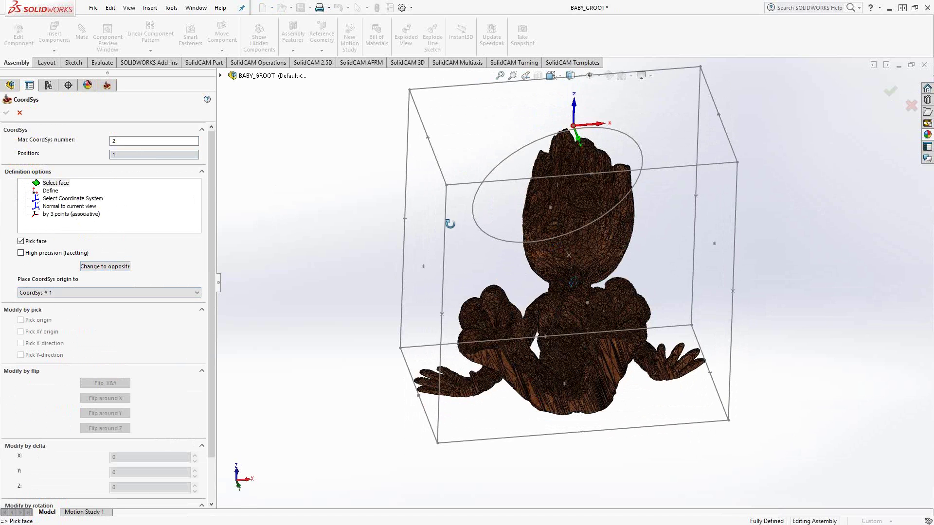
middle_drag(448, 221, 552, 173)
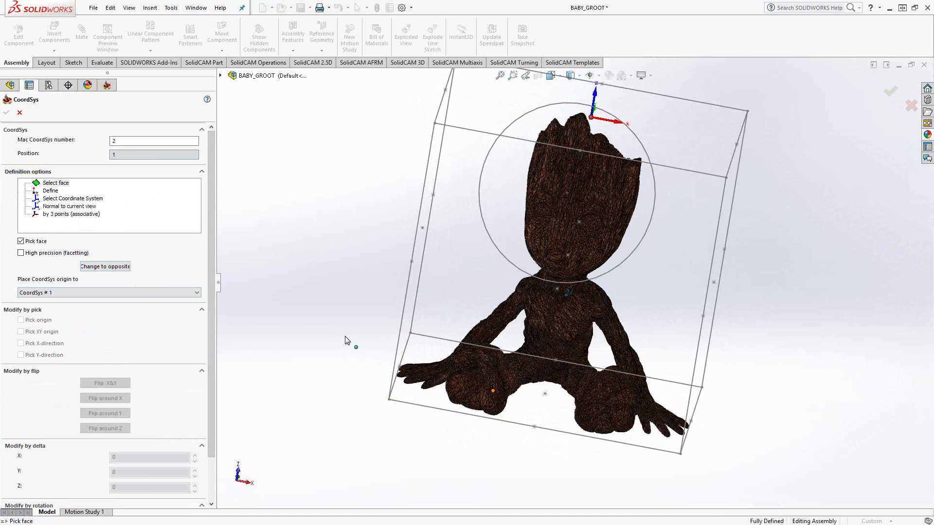
- Define a 3-point coordinate system from origin, X and Y vertices near Groot's left foot, then close the manager
scroll(481, 404, down, 4)
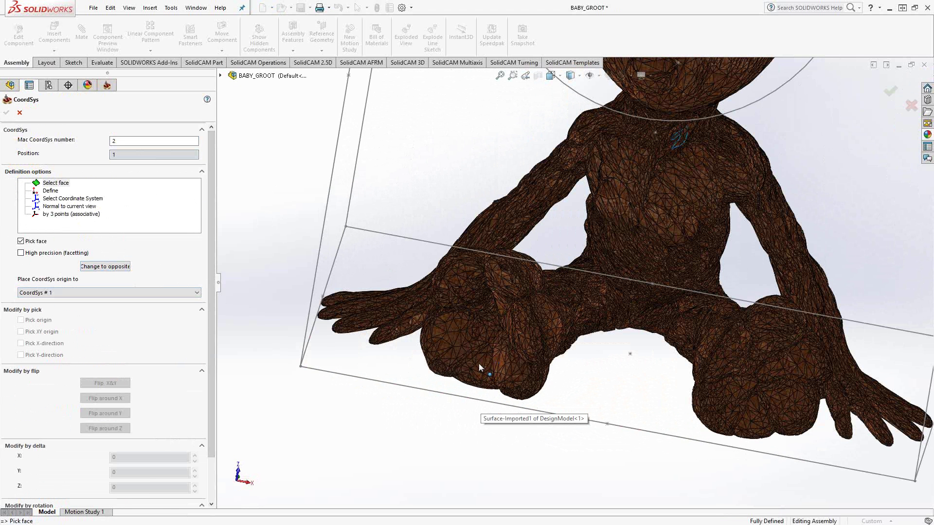
scroll(479, 363, down, 3)
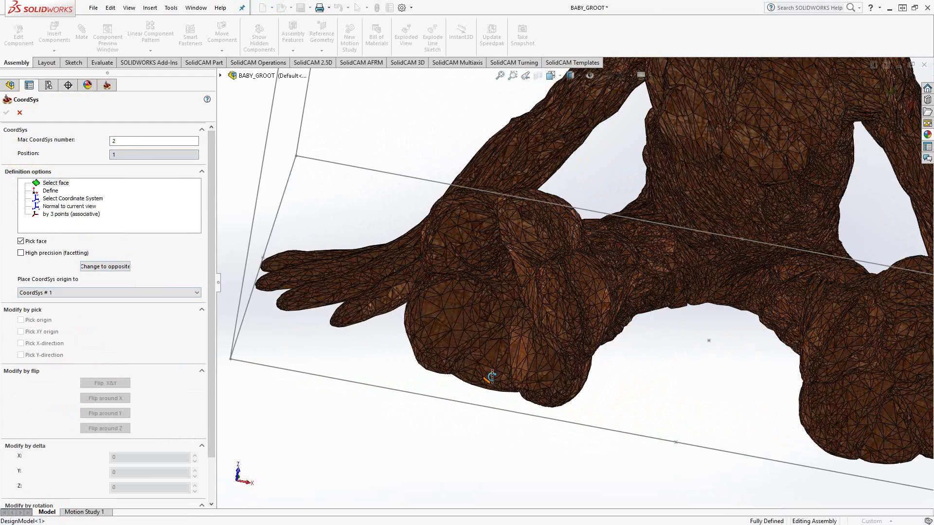
middle_drag(493, 377, 495, 287)
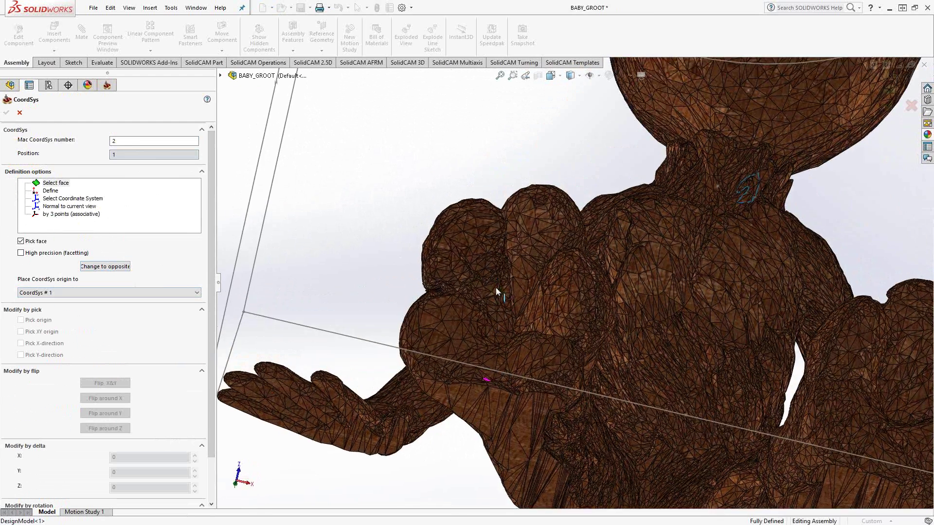
scroll(476, 409, down, 4)
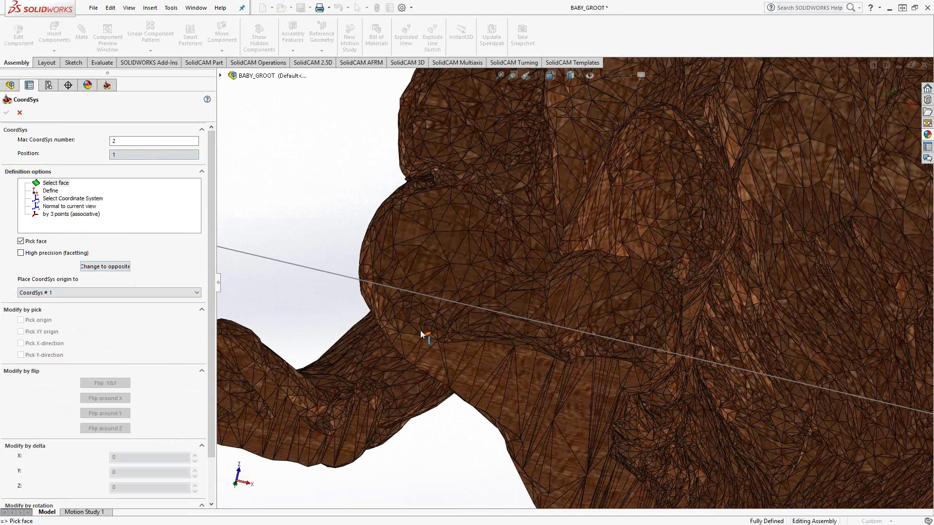
click(72, 214)
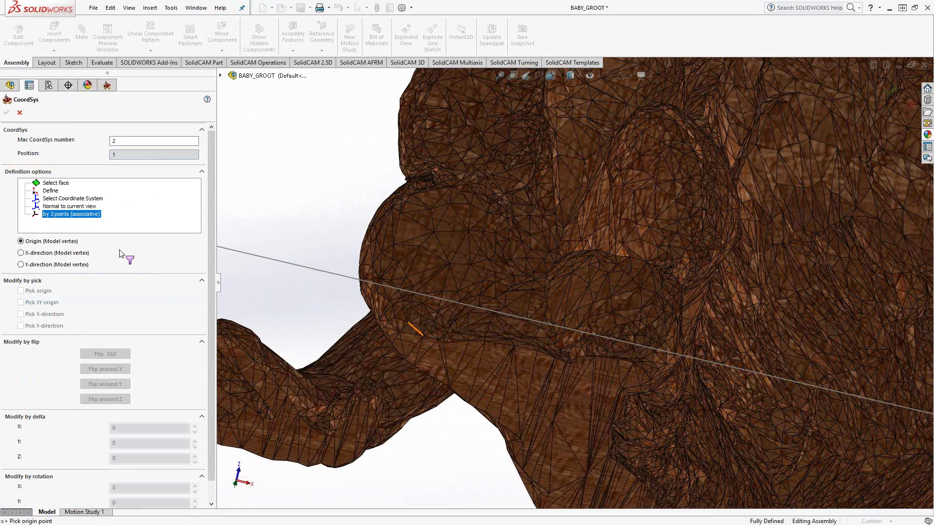
click(423, 336)
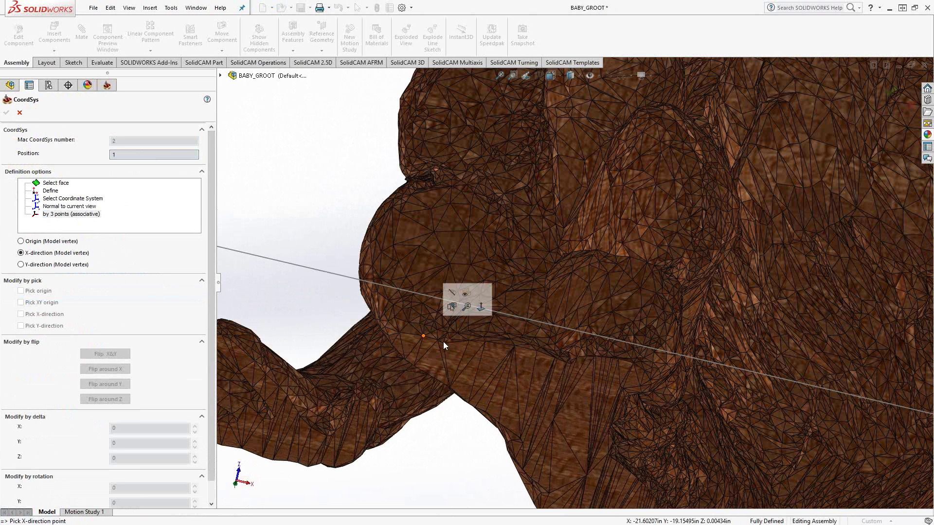
click(443, 345)
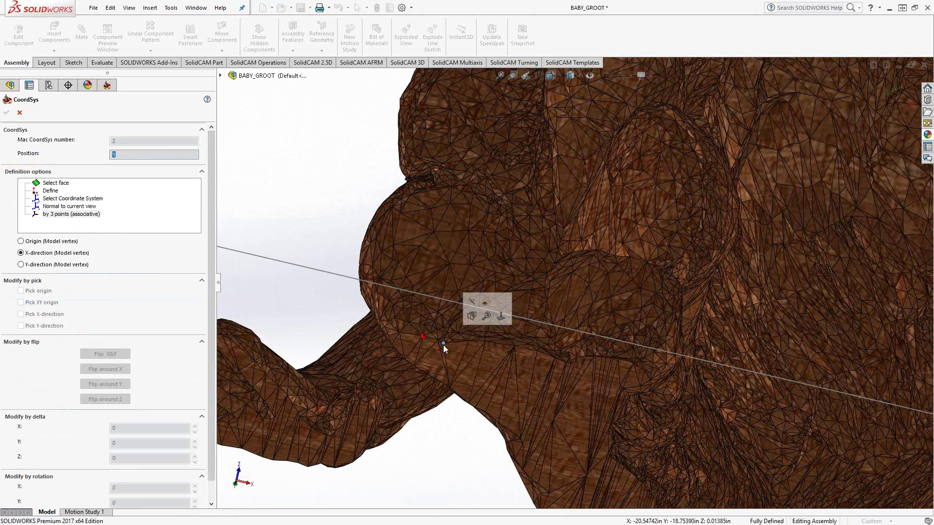
click(434, 321)
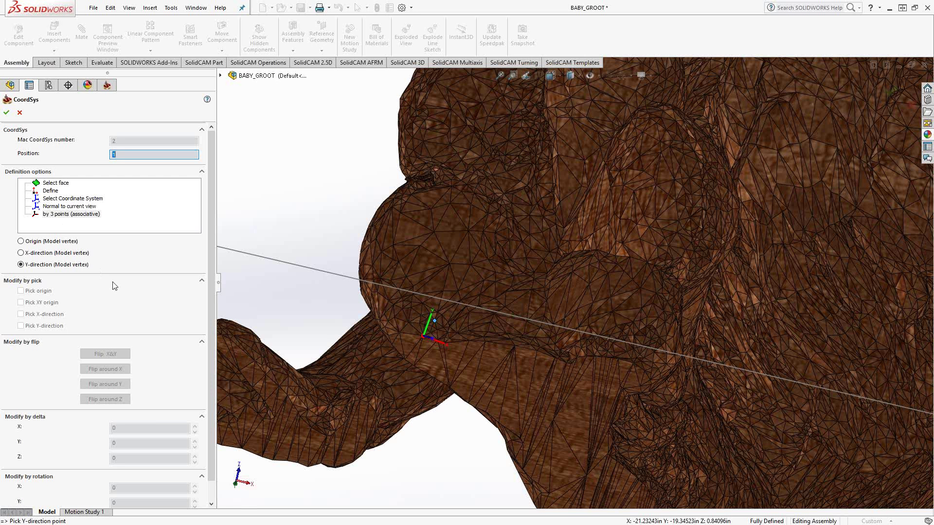
click(7, 114)
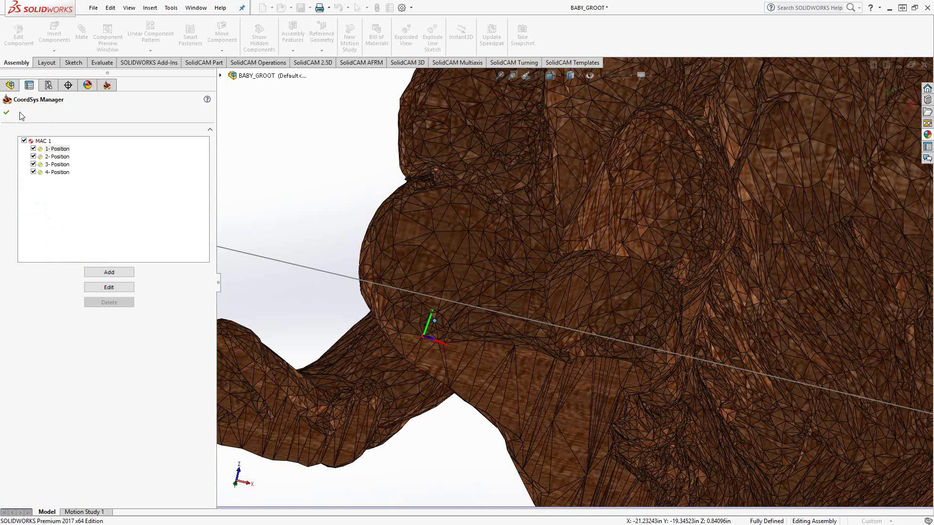
click(7, 114)
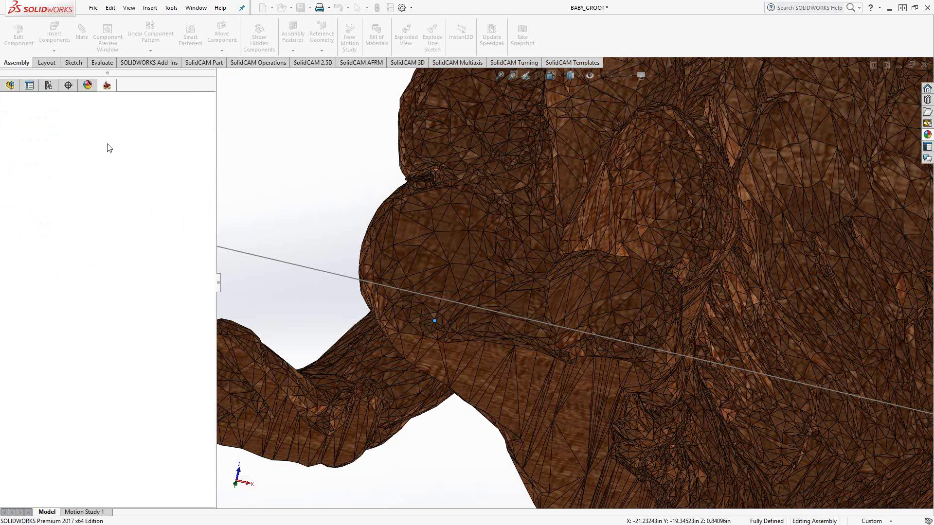
- Accept a Box stock relative to Surface 1 with zero offsets on every side
click(59, 124)
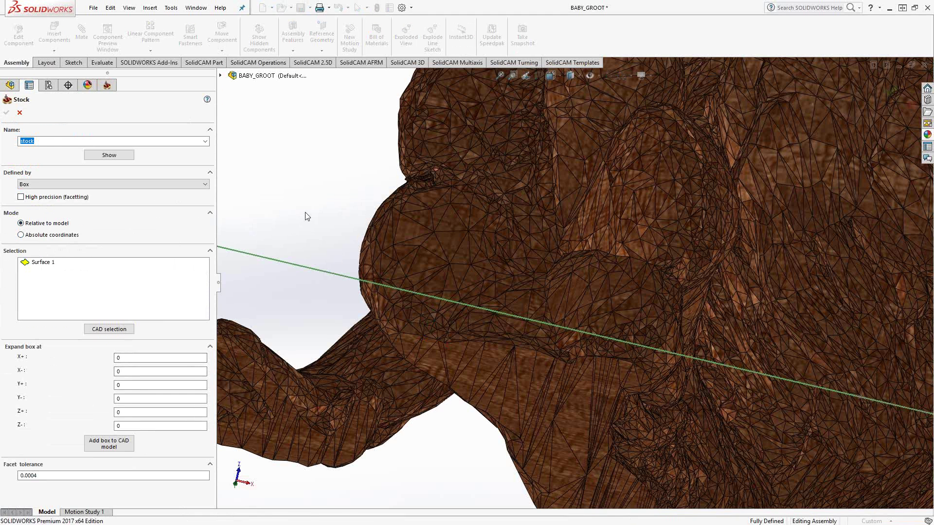
scroll(307, 216, up, 2)
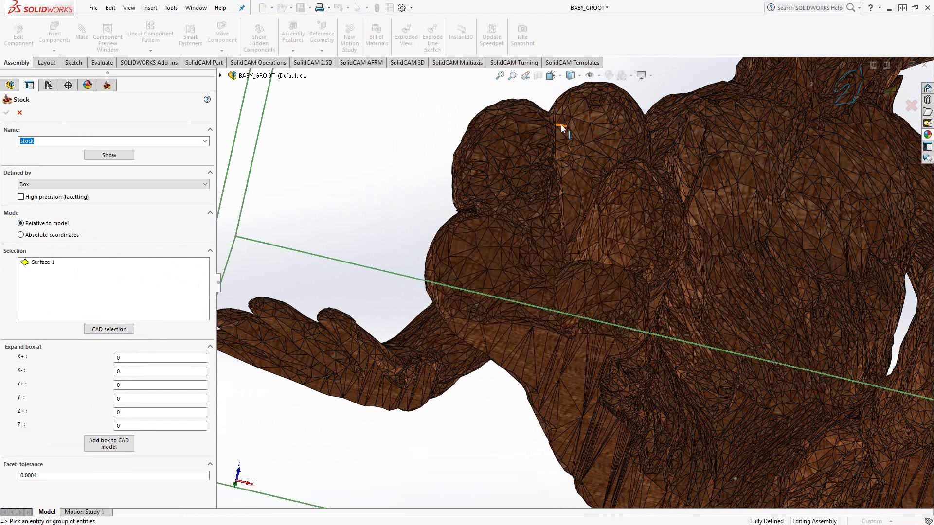
scroll(533, 188, up, 2)
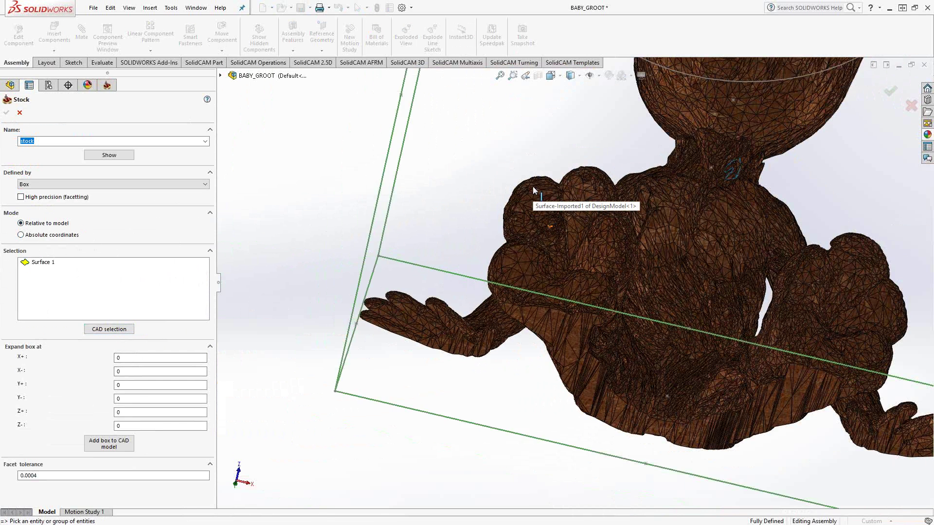
scroll(532, 186, up, 3)
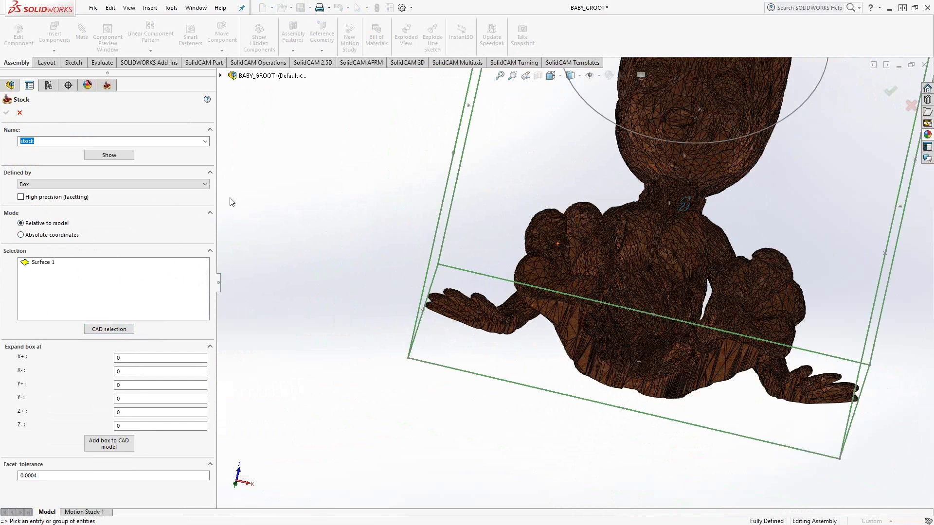
click(8, 112)
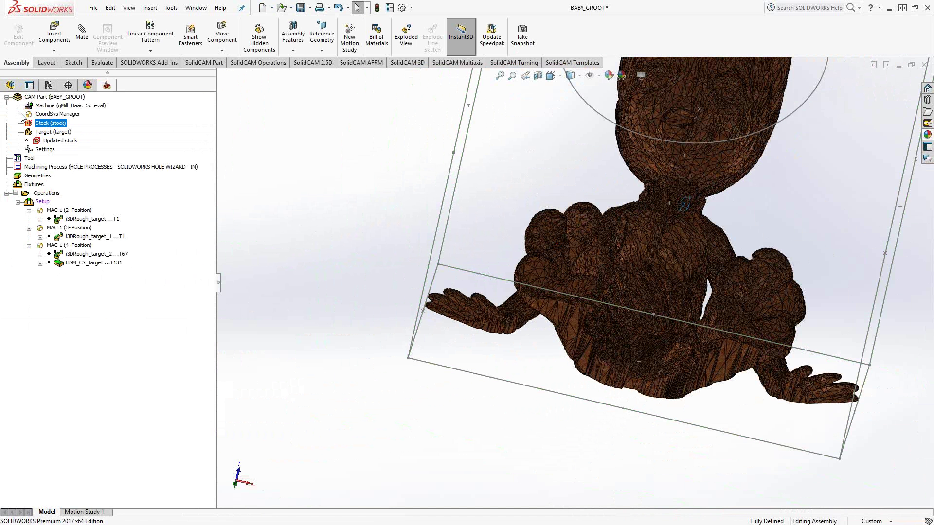
- Check the target's STL file, then orbit and zoom to fit the whole Groot model
click(55, 133)
double_click(55, 132)
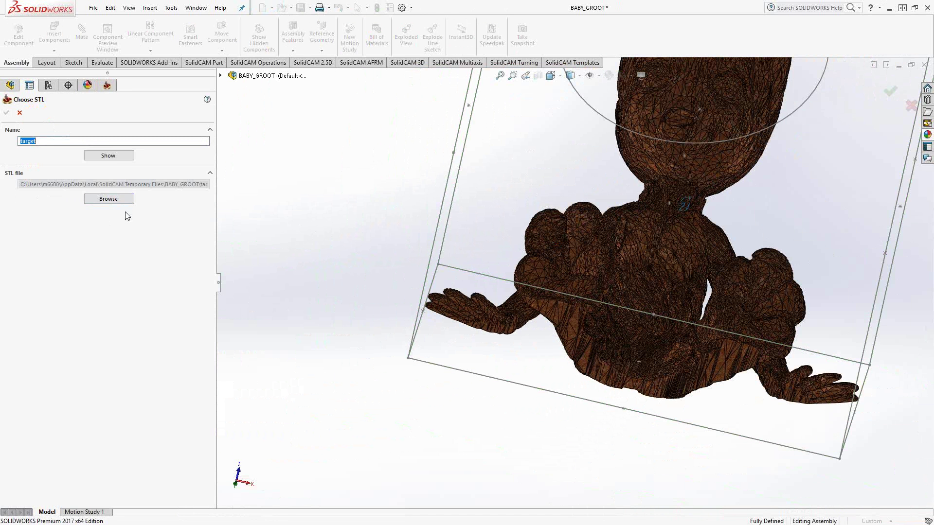
click(19, 112)
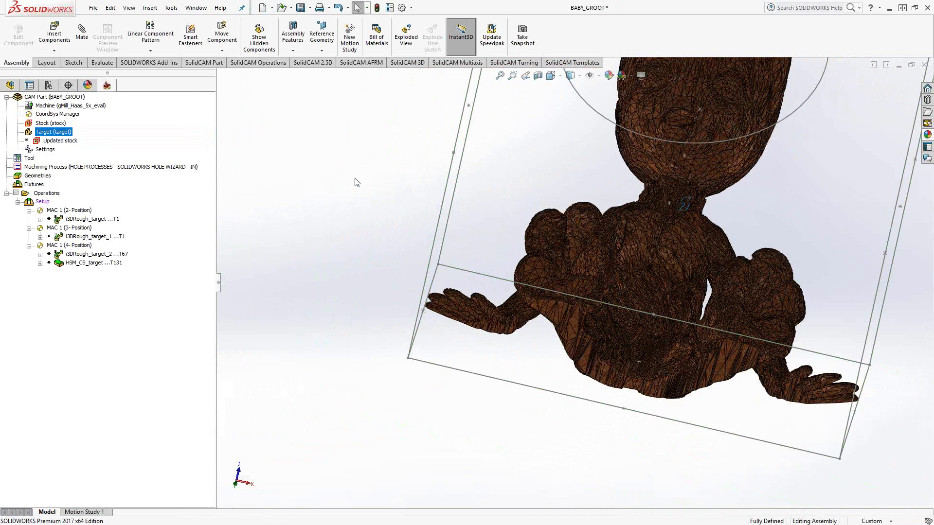
middle_drag(356, 183, 405, 259)
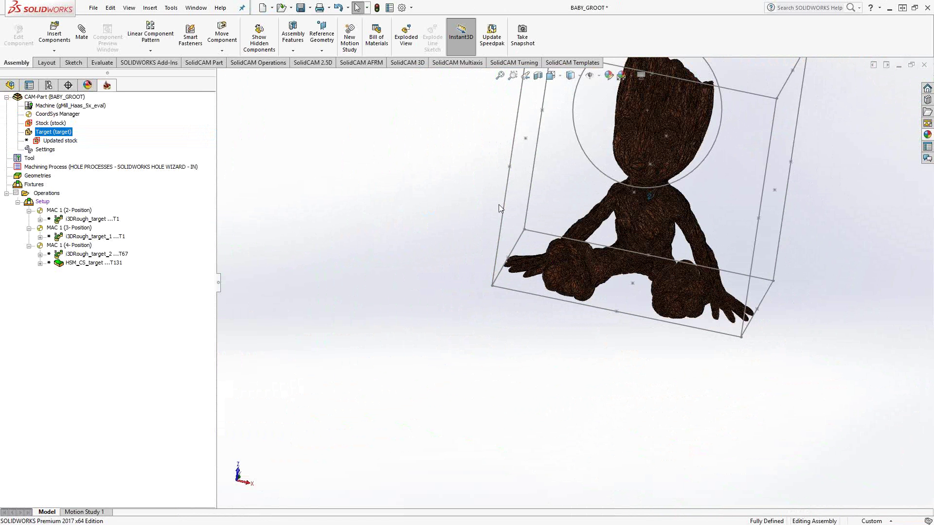
key(f)
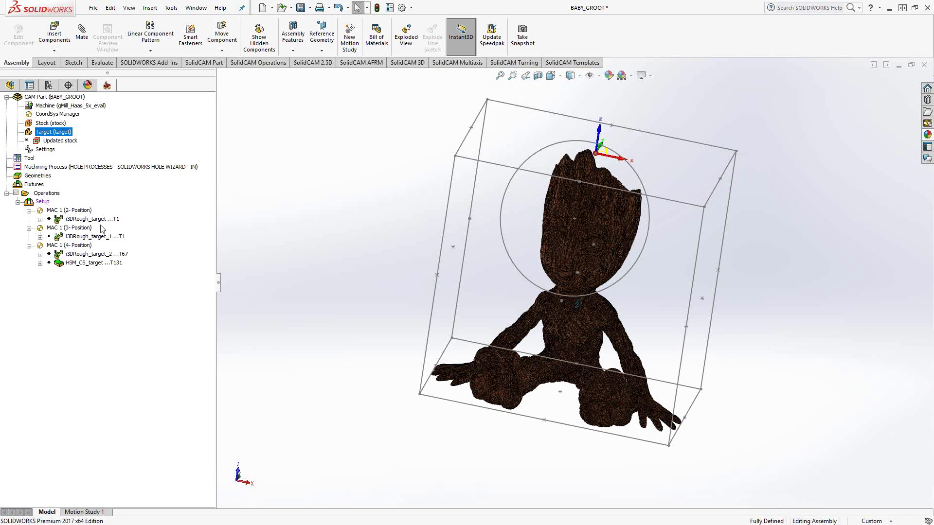